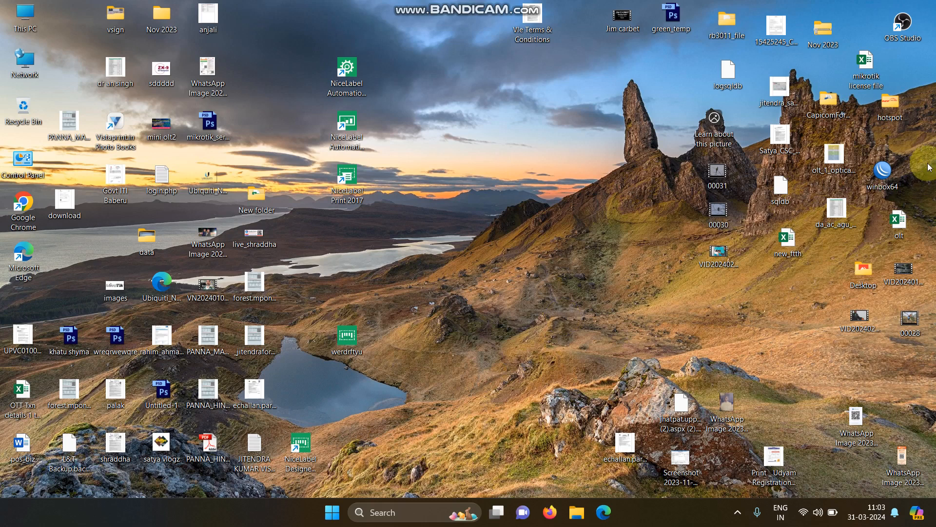
Launch WinBox and connect to the STA_KASTURBA_TIND device from the neighbours list
double_click(892, 172)
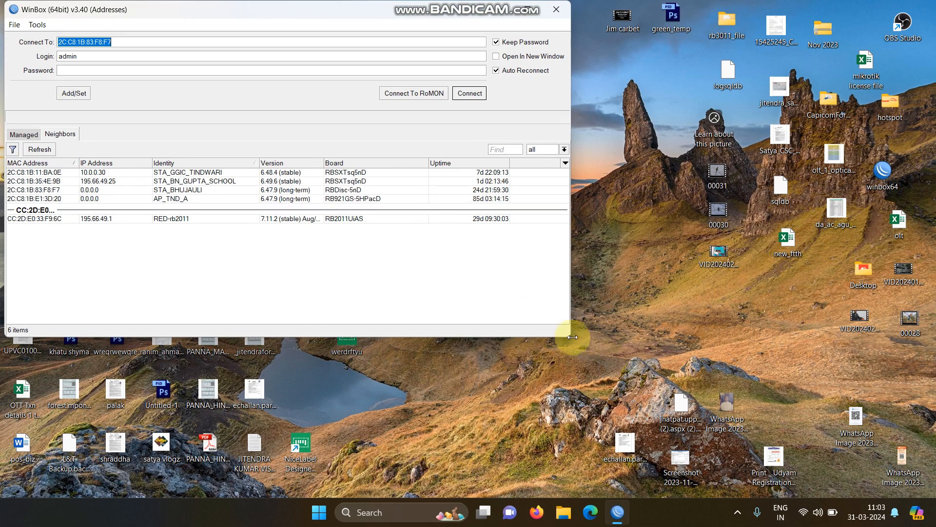
left_click_drag(604, 369, 655, 411)
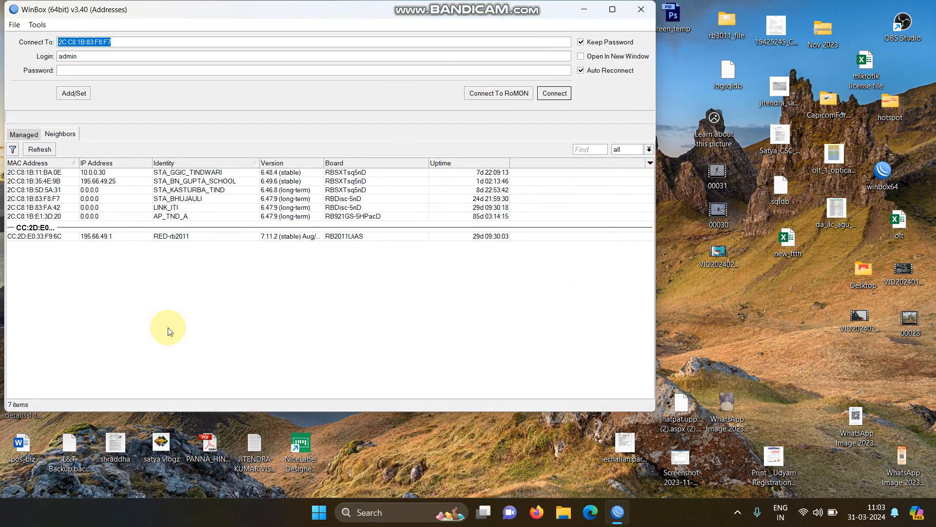
left_click(38, 200)
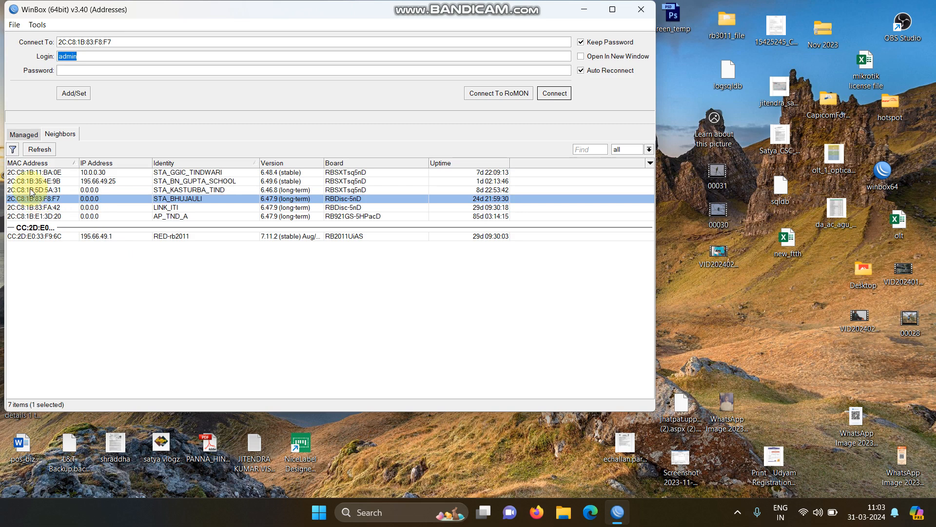
left_click(36, 189)
left_click(559, 94)
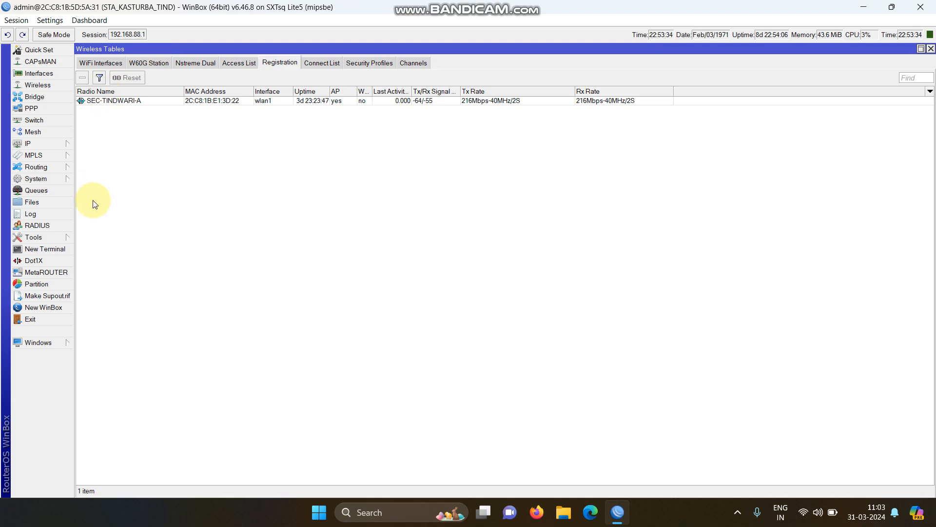
Open the System License window to check the router's licence level
left_click(44, 180)
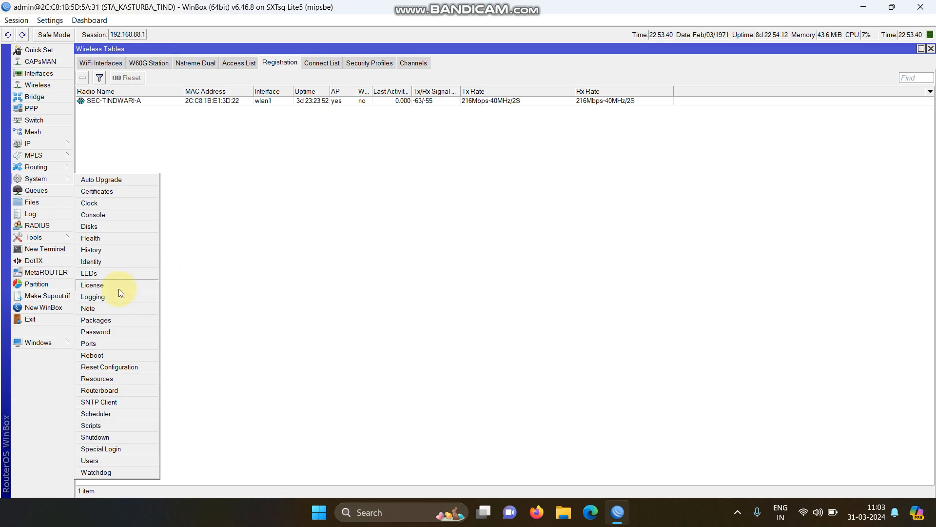
left_click(93, 285)
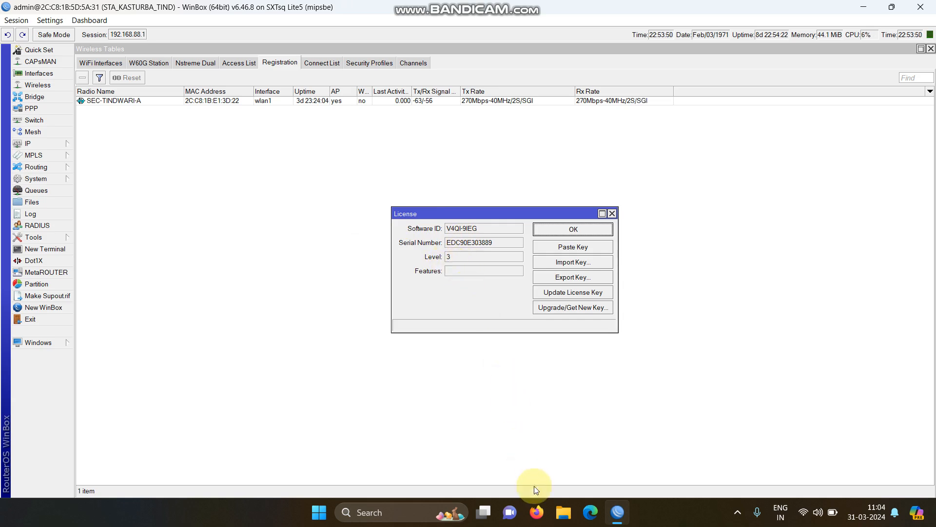
Switch to Firefox and open the Google homepage
left_click(540, 512)
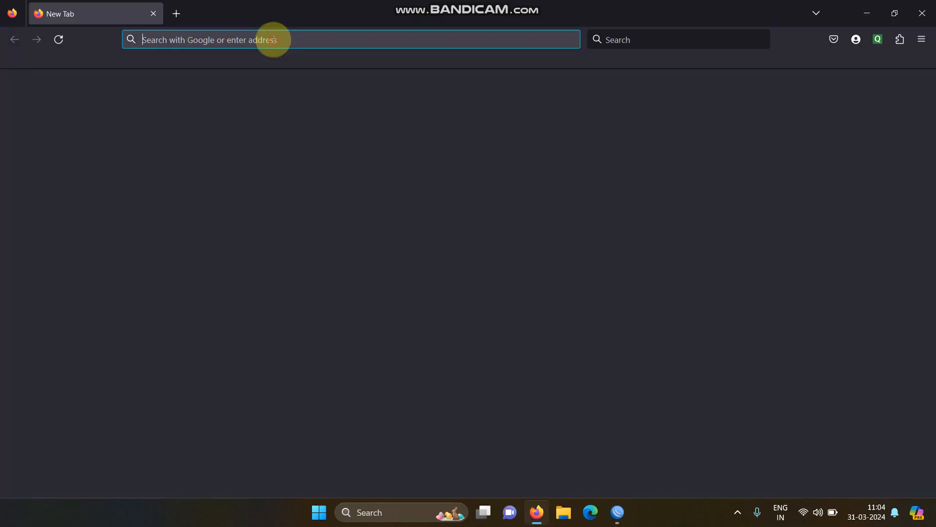
type("google.com")
key("Return")
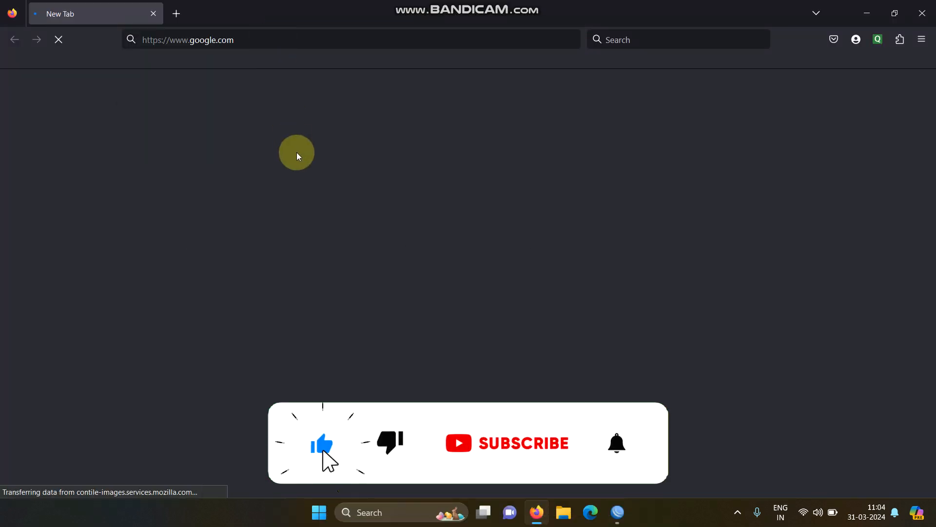
Search Google for mikrotik level detail and open the MikroTik Wiki Manual:License result
type("mi")
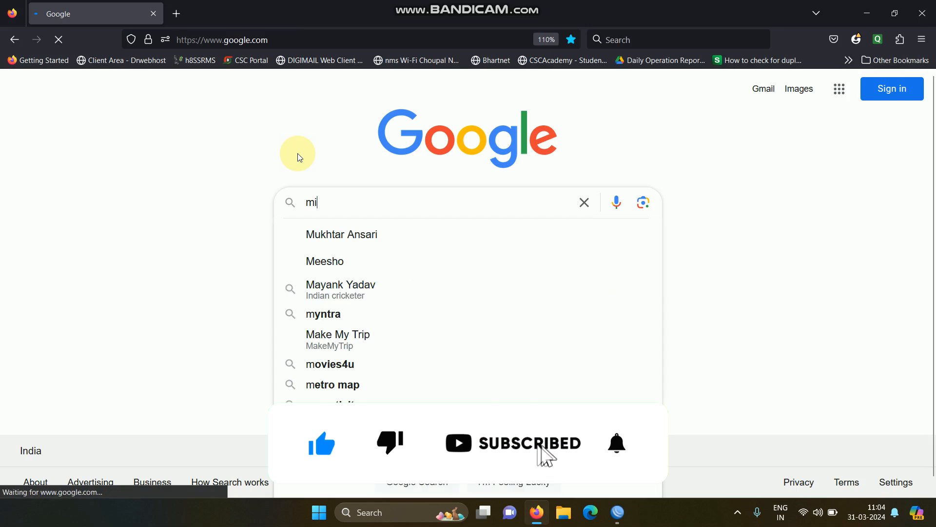
type("krotik le")
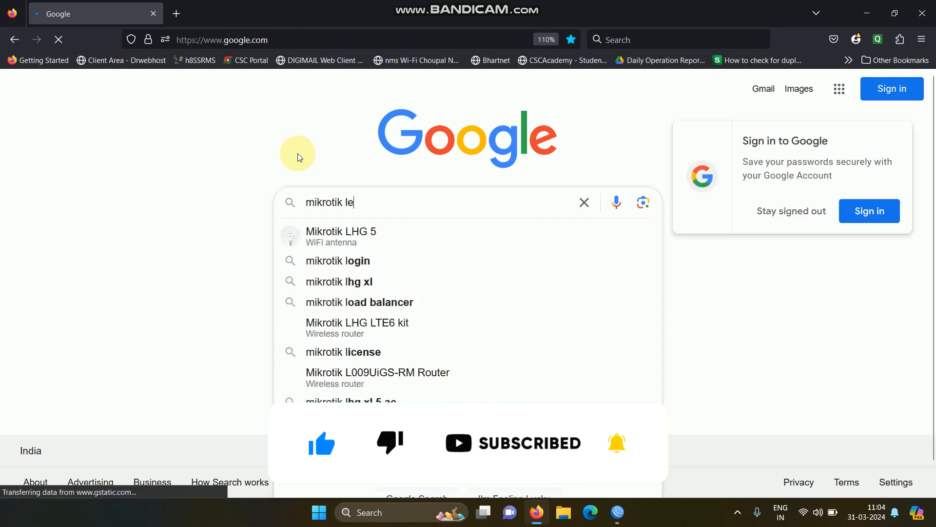
type("vel")
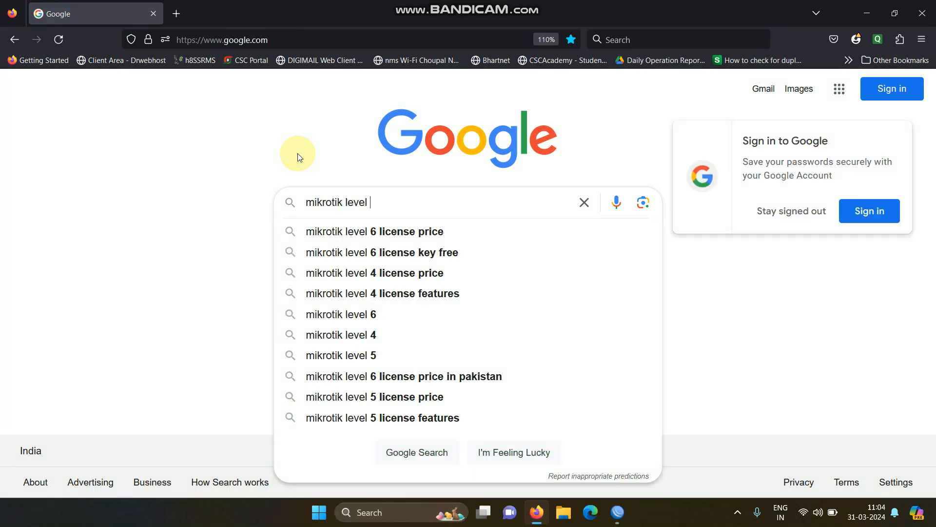
type(" detail")
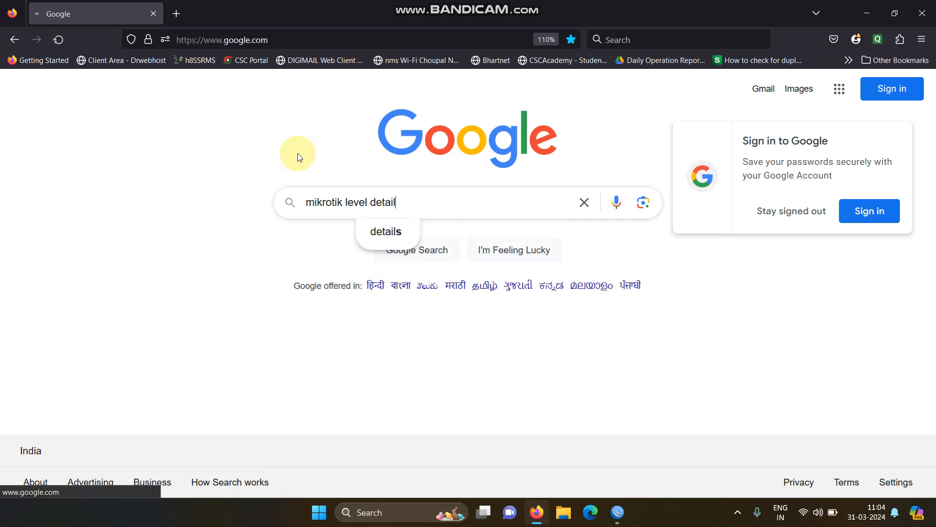
key("Return")
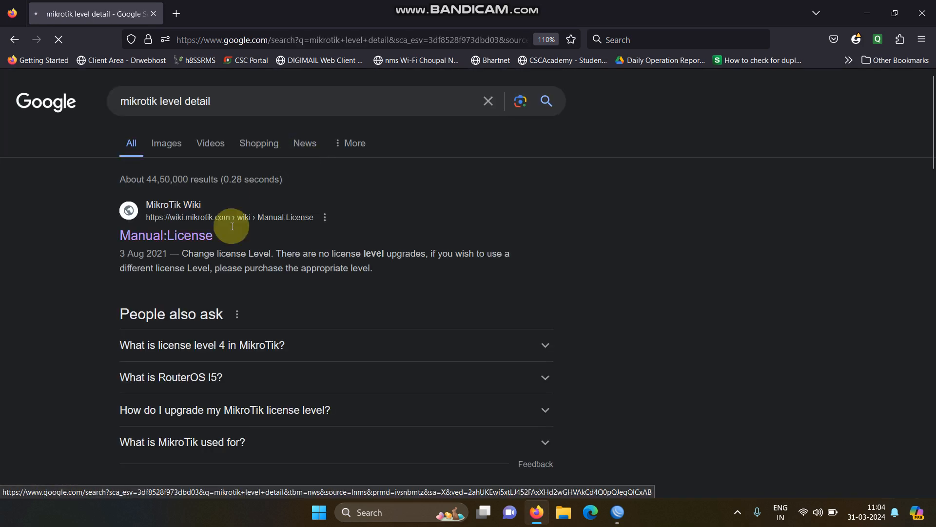
left_click(183, 240)
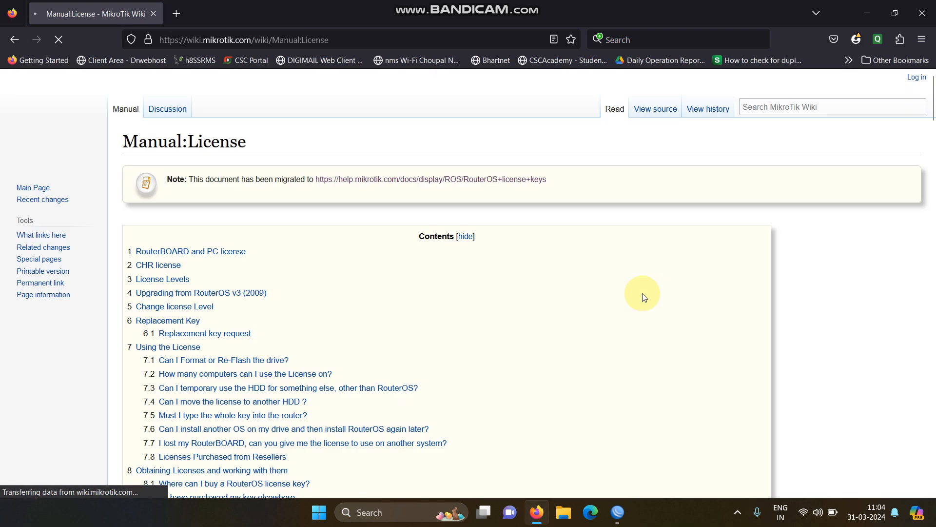
Scroll to the licence levels table, then multiply the $45 Level 4 price by 83 in Calculator and close it
left_click_drag(932, 122, 932, 198)
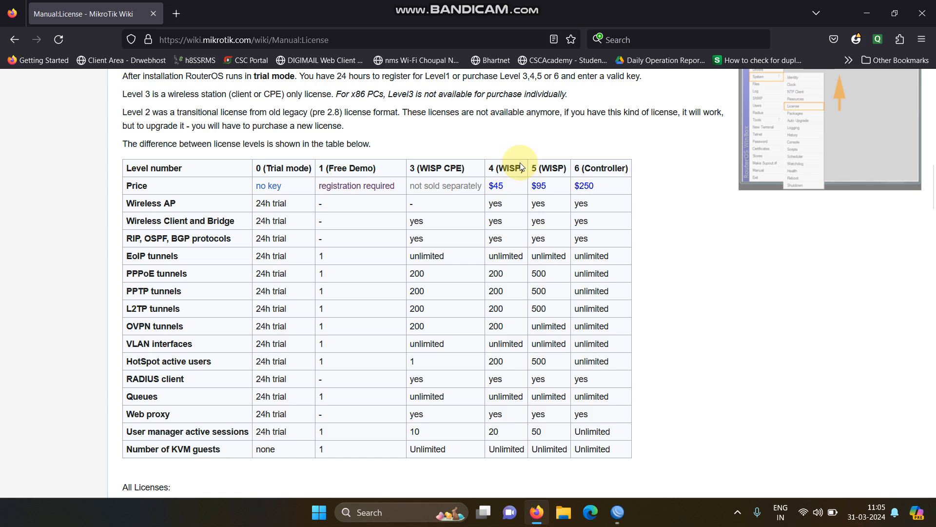
key("super+r")
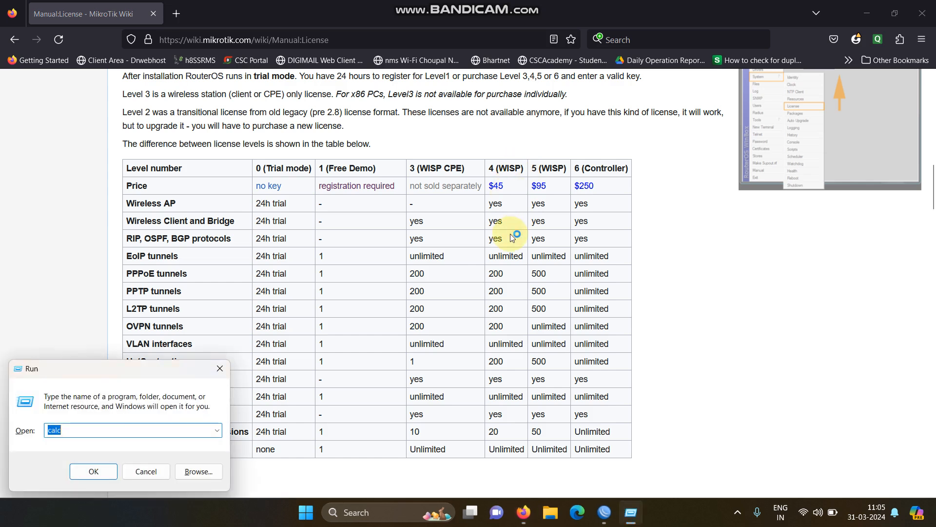
key("Escape")
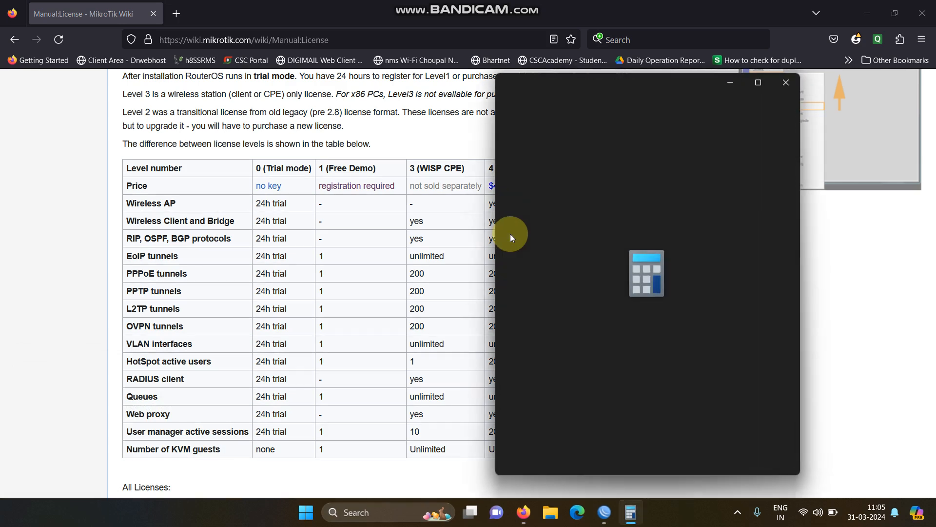
type("45")
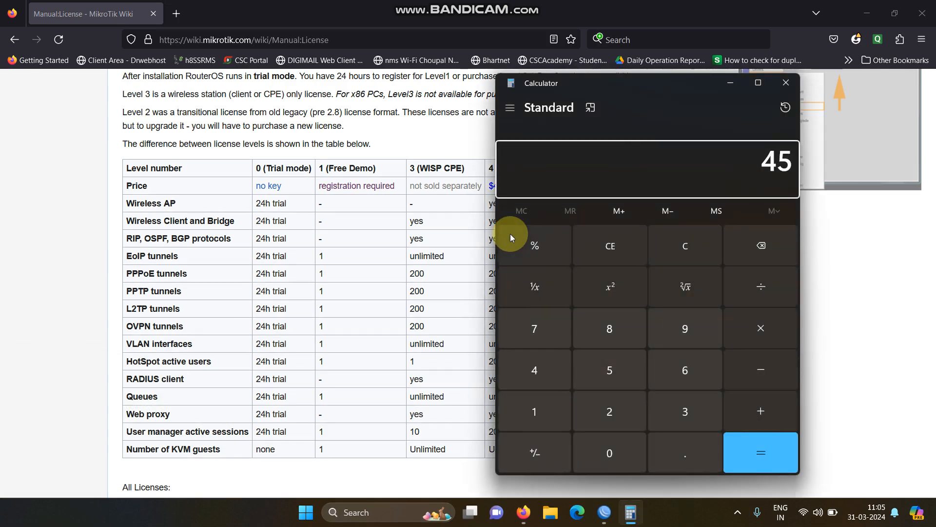
left_click(742, 323)
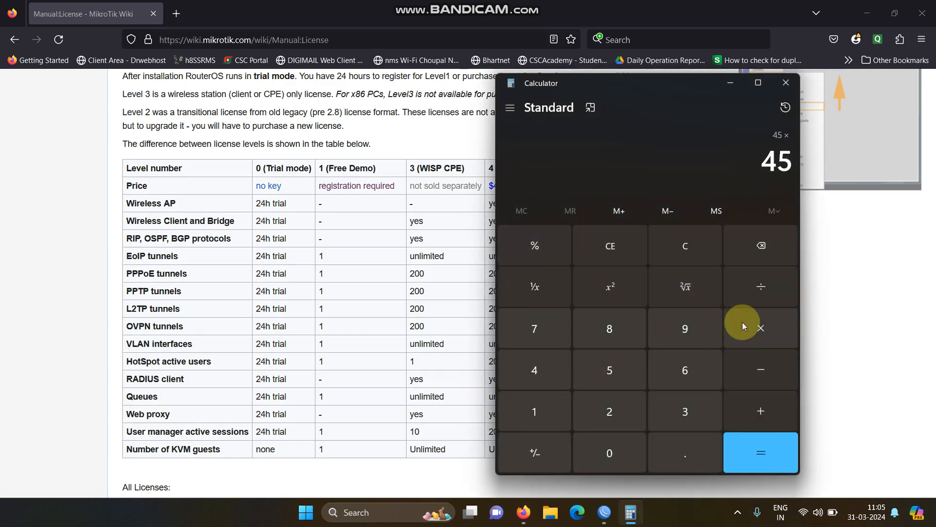
type("83")
key("Return")
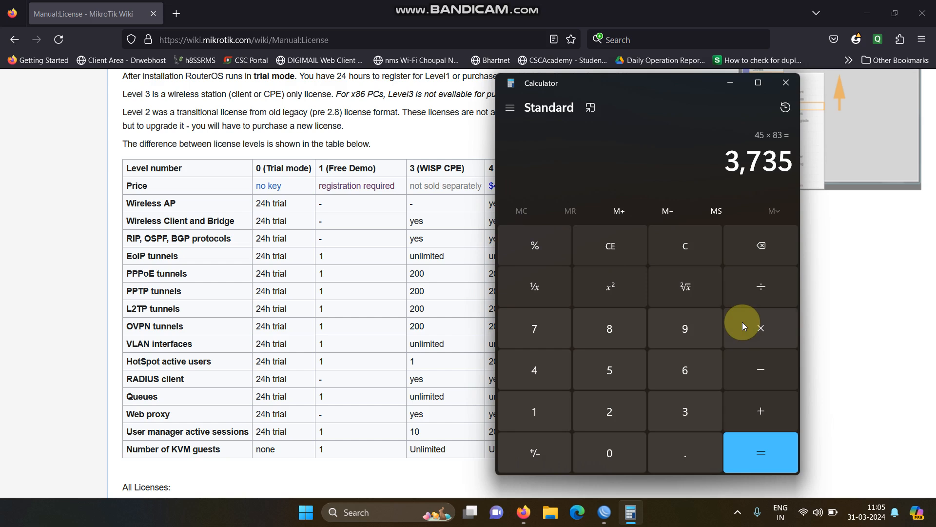
left_click(786, 84)
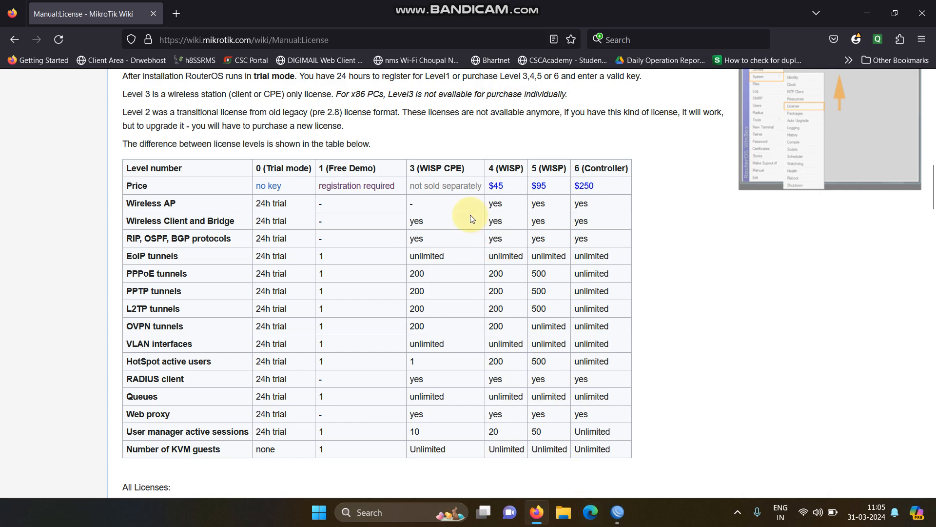
Switch between the License window and the wiki's licence levels table to compare them
left_click(618, 512)
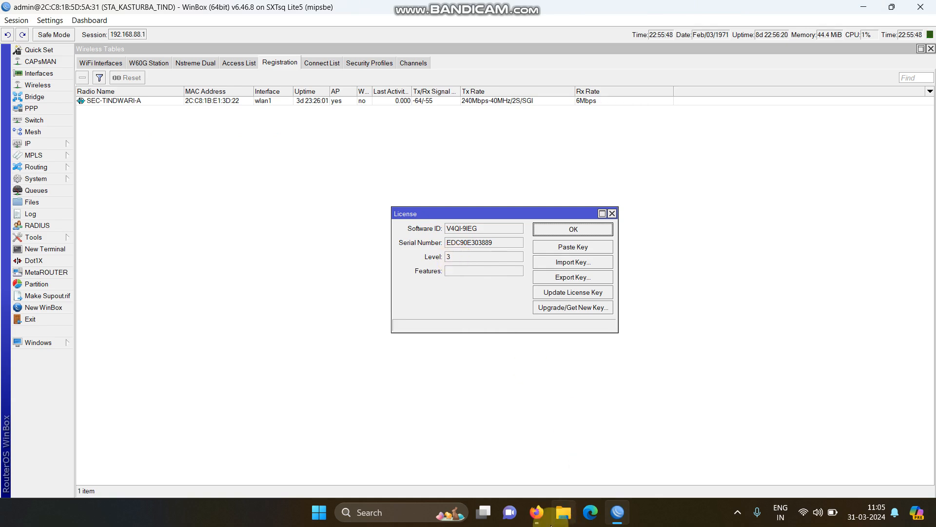
left_click(539, 519)
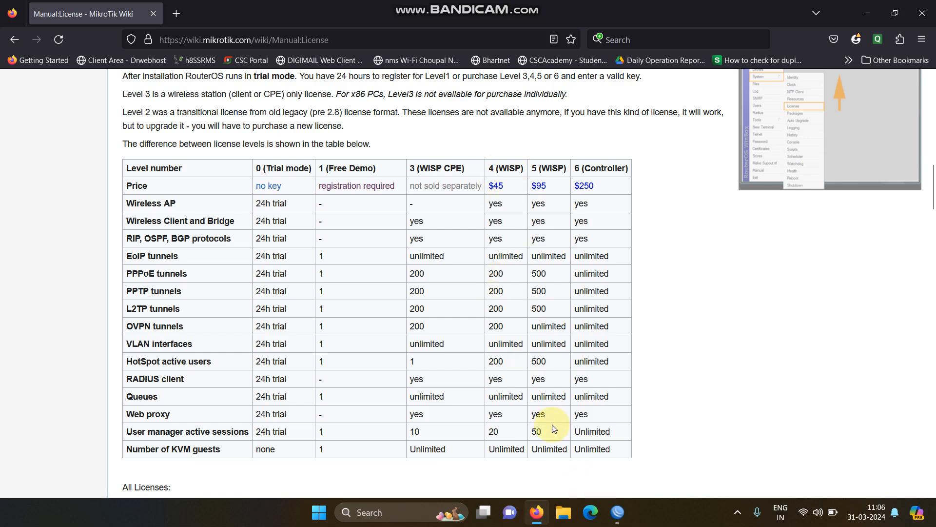
left_click(618, 512)
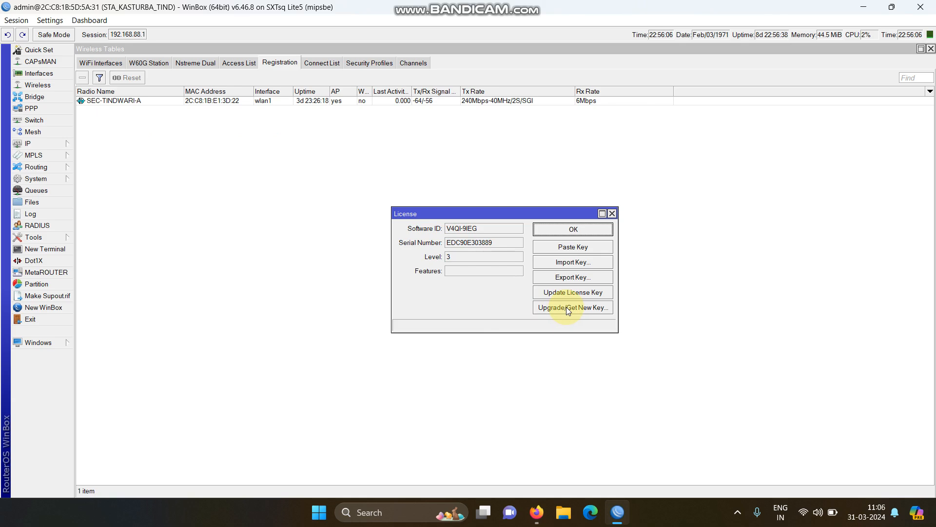
left_click(537, 512)
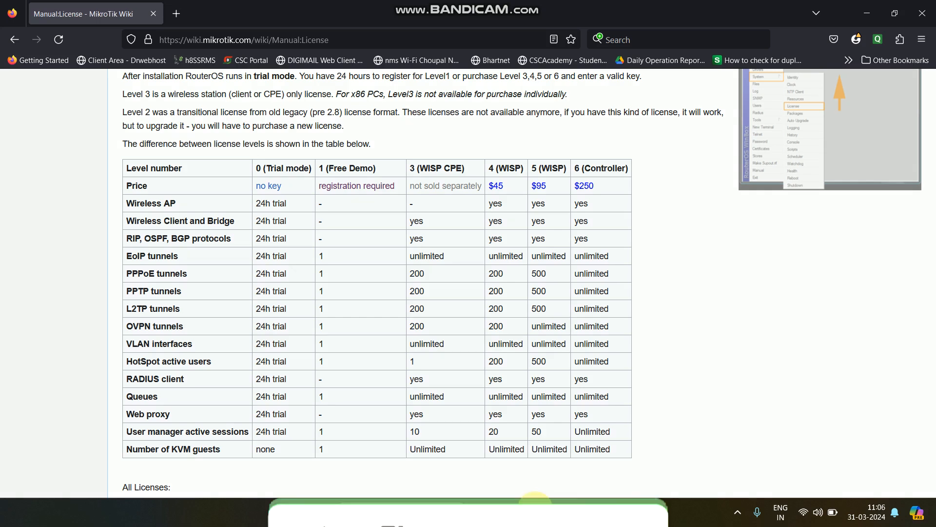
left_click(536, 512)
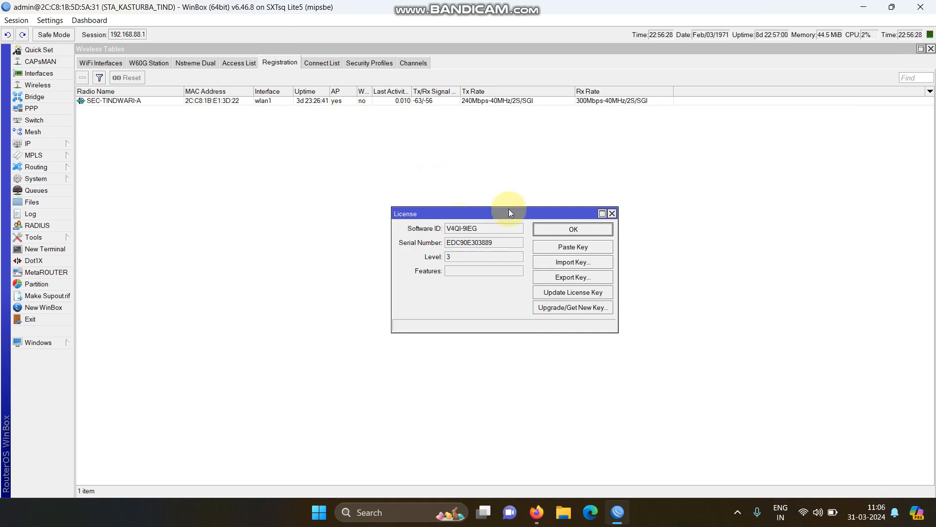
Try to paste a licence key from the clipboard into the router
left_click(569, 247)
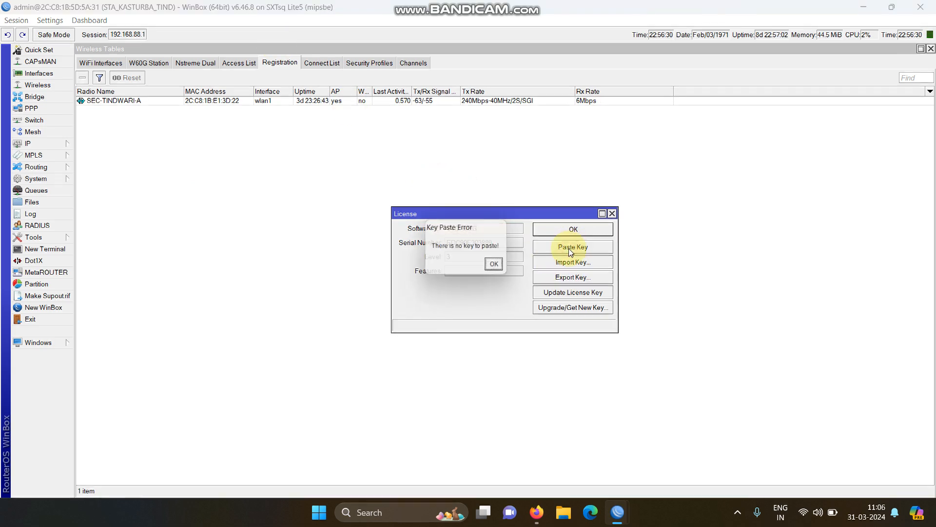
left_click(494, 269)
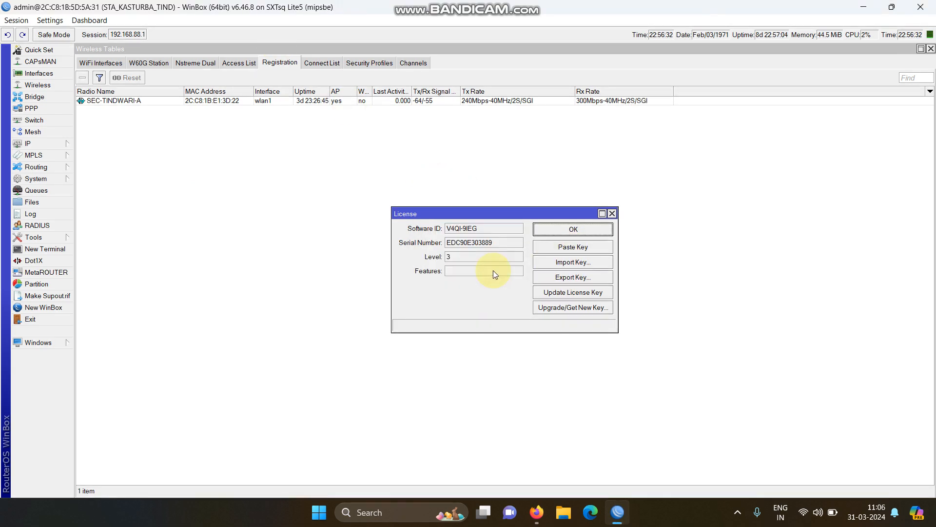
left_click(555, 265)
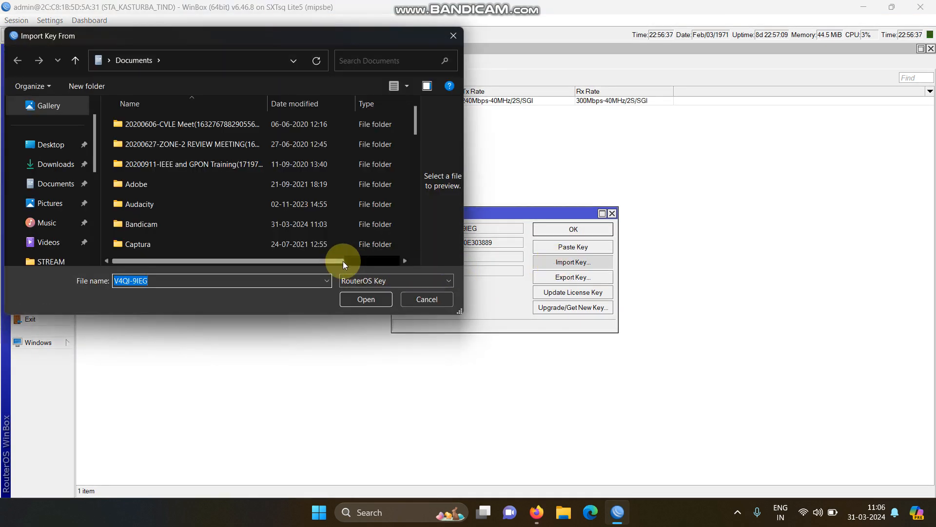
left_click(48, 144)
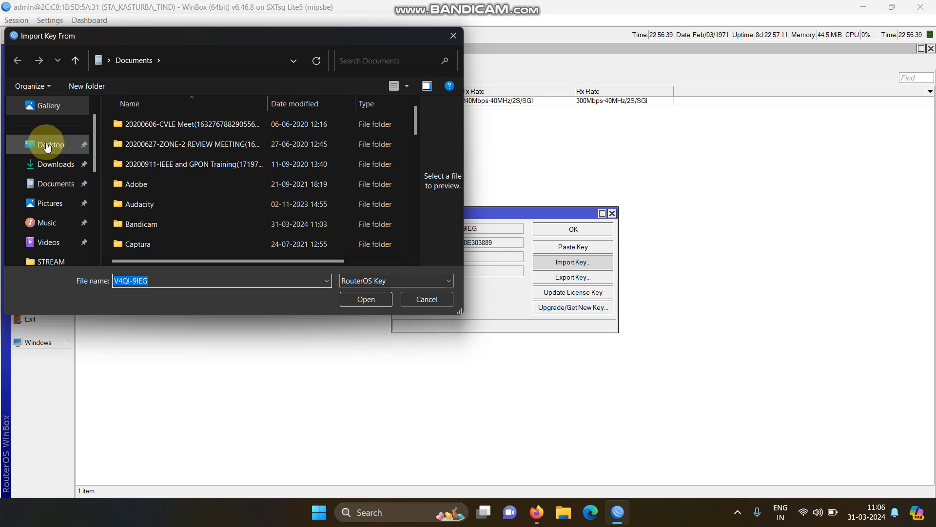
left_click(55, 166)
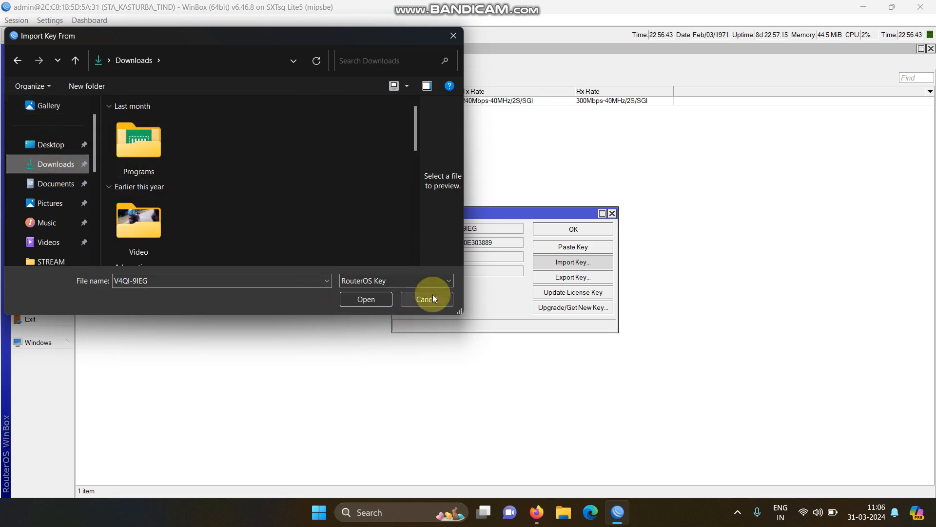
left_click(453, 35)
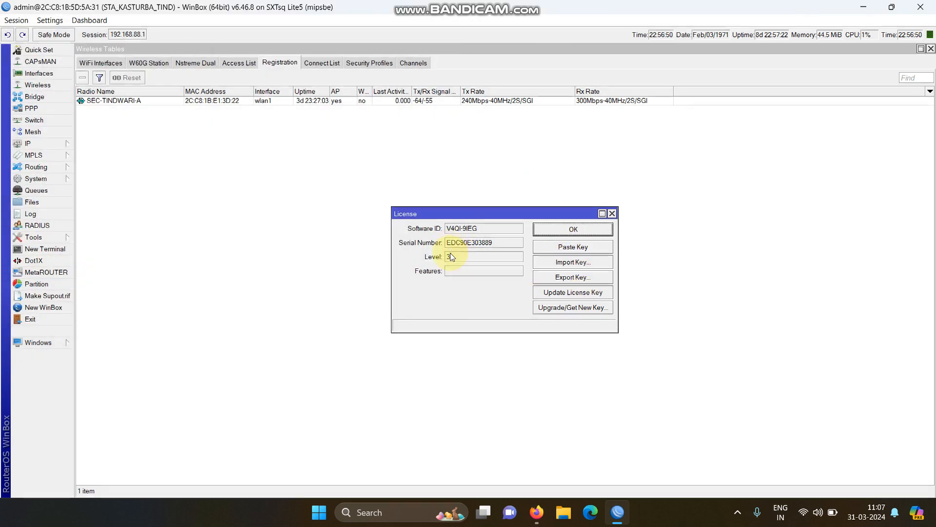
Close the License window and open the wlan1 interface settings from the wireless interfaces list
left_click(613, 214)
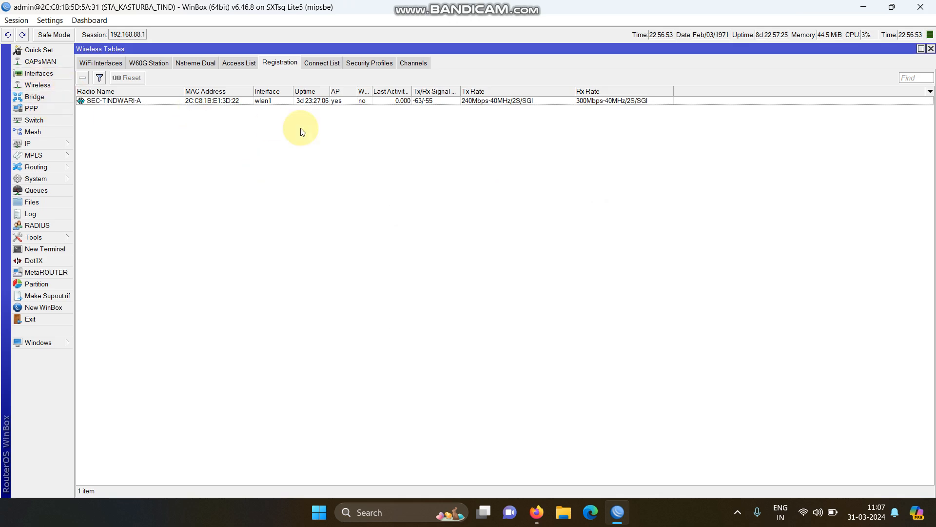
left_click(108, 62)
left_click(158, 102)
double_click(158, 104)
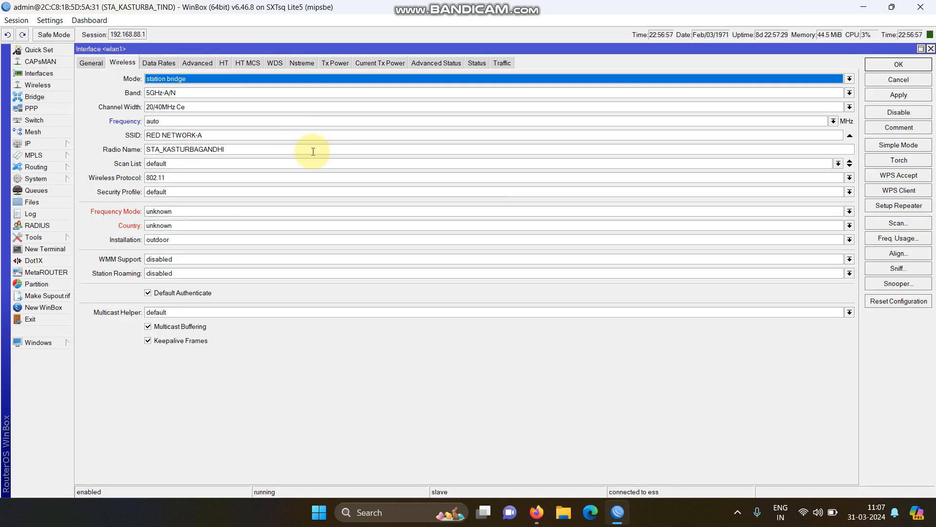
Review the available wireless Mode options for wlan1 without changing it, then minimize WinBox
left_click(205, 80)
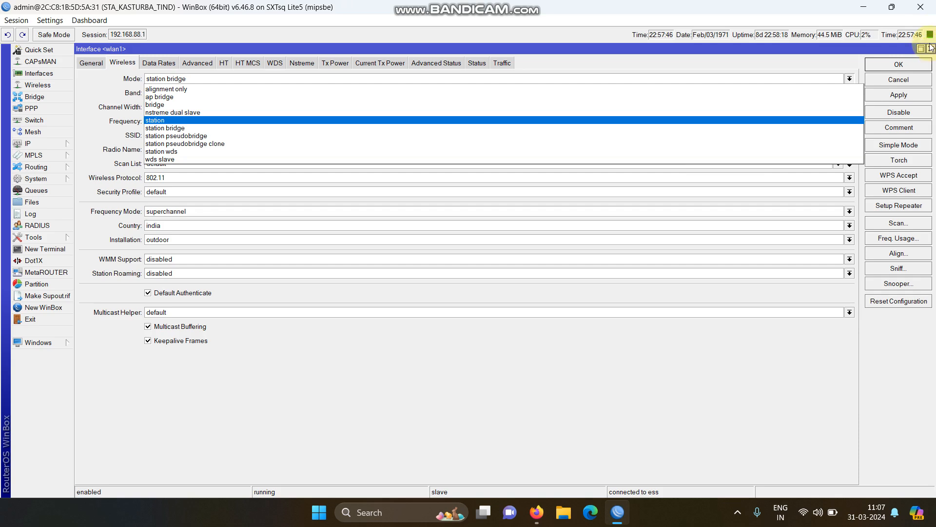
left_click(925, 5)
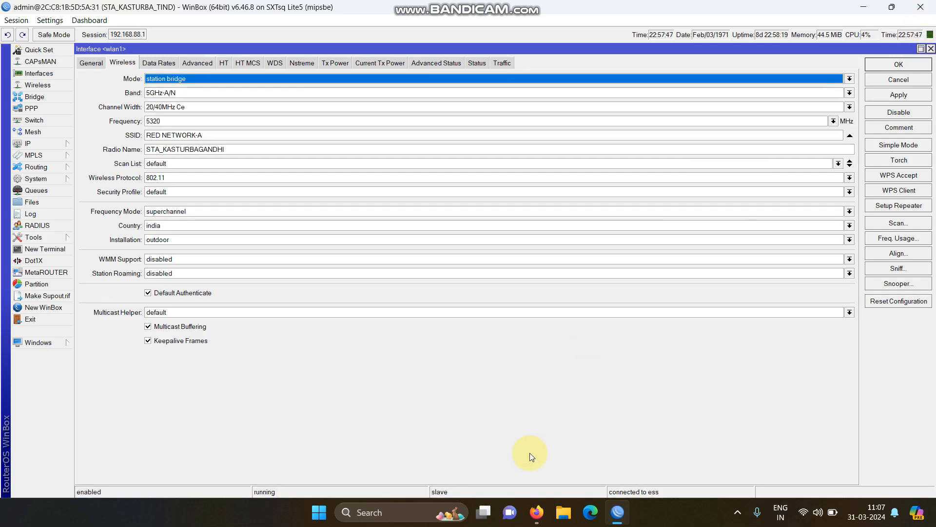
left_click(920, 7)
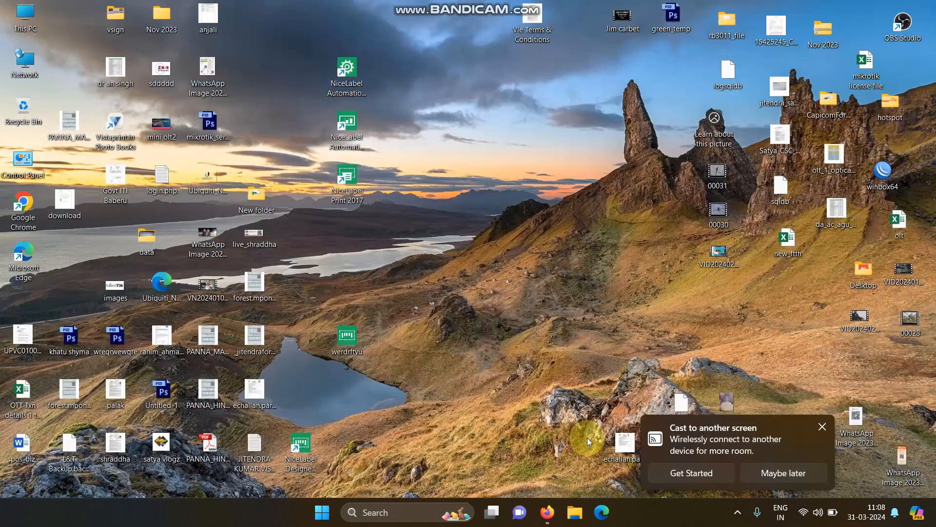
In the browser, open Google in a new tab, search for mikrotik level 4 license price, and block the location request
left_click(550, 512)
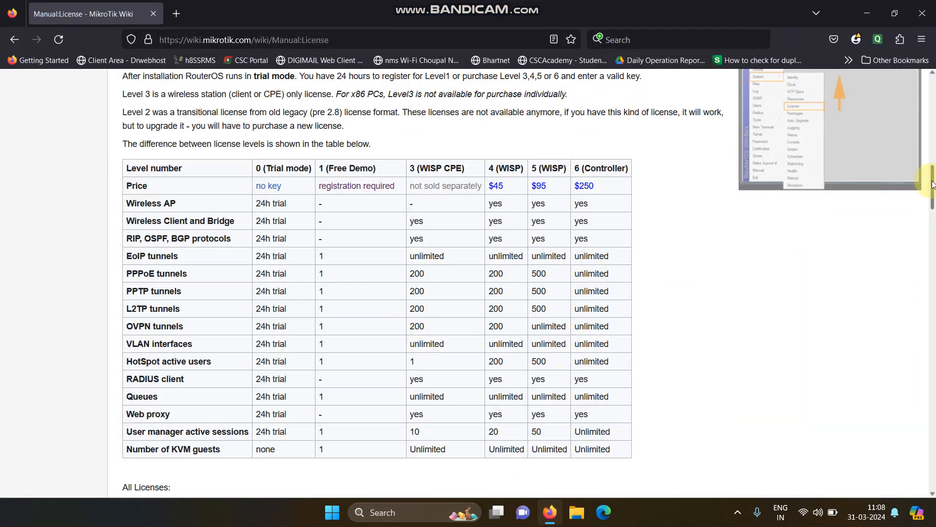
left_click(183, 13)
type("google.com")
key("Return")
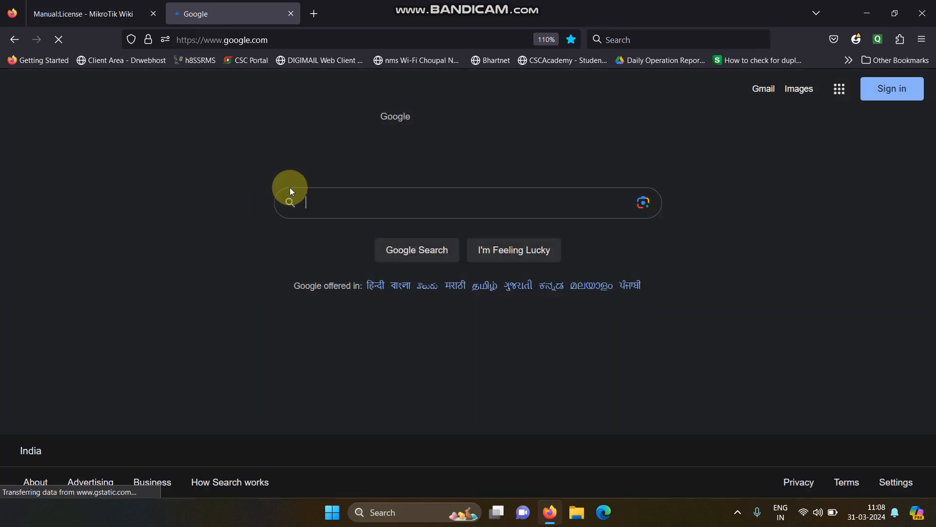
left_click(314, 200)
type("mik")
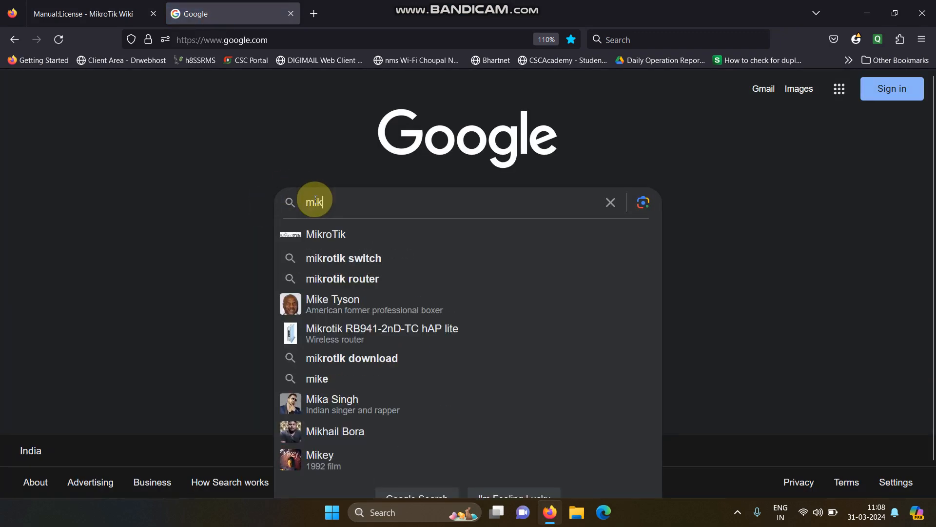
type("rotik le")
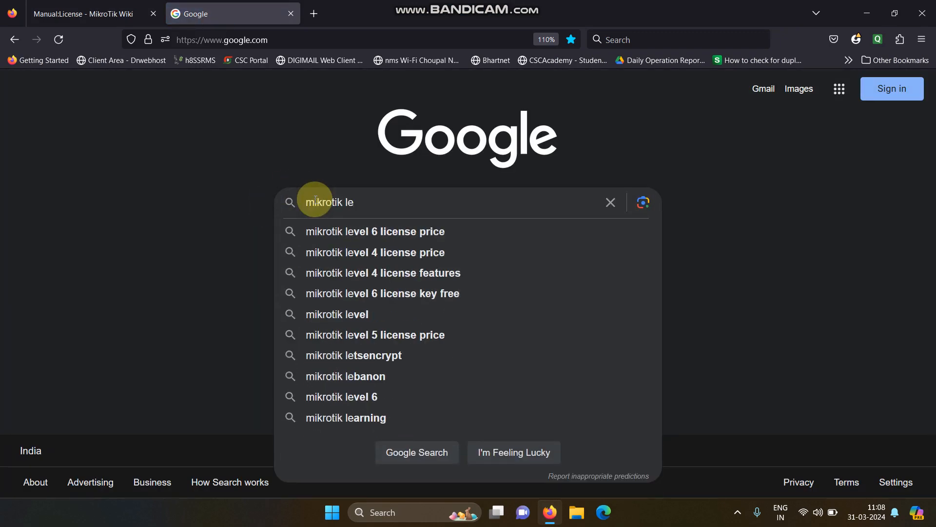
left_click(343, 255)
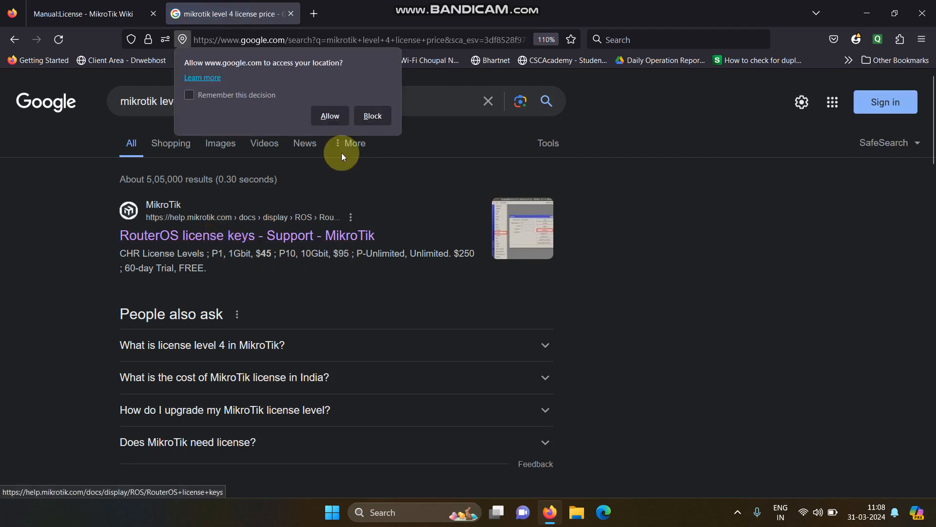
left_click(374, 117)
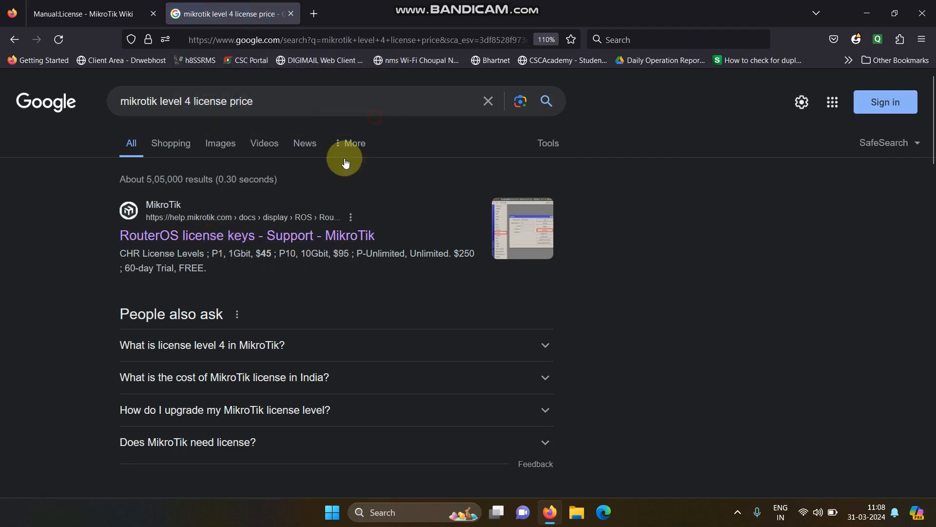
Open the RouterOS license keys - Support - MikroTik result in a new tab and switch to it
right_click(245, 235)
left_click(270, 249)
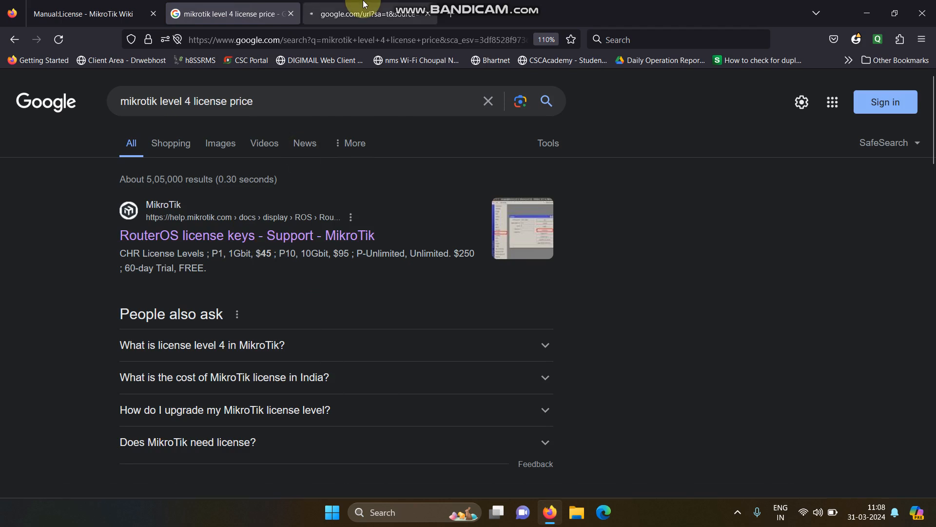
left_click(364, 9)
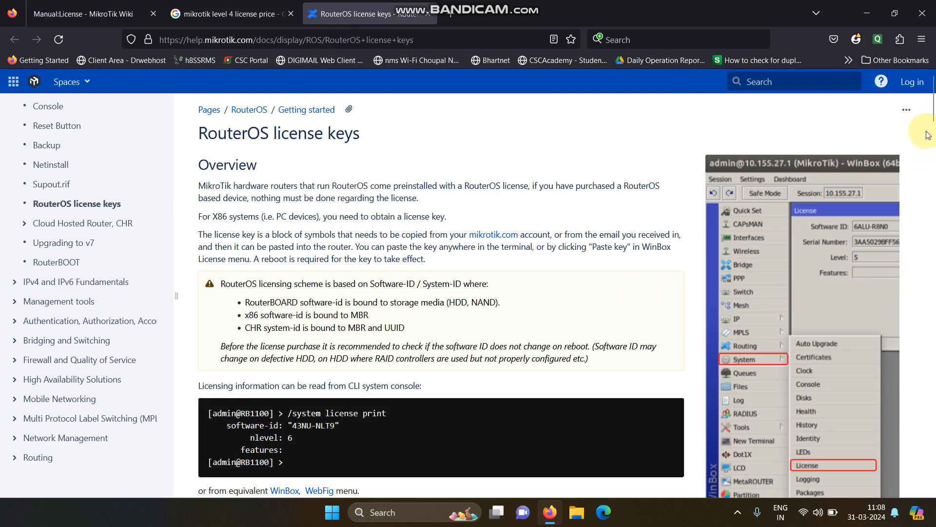
Read through the RouterOS license keys page, switching briefly to the search results and back
left_click_drag(933, 115, 933, 307)
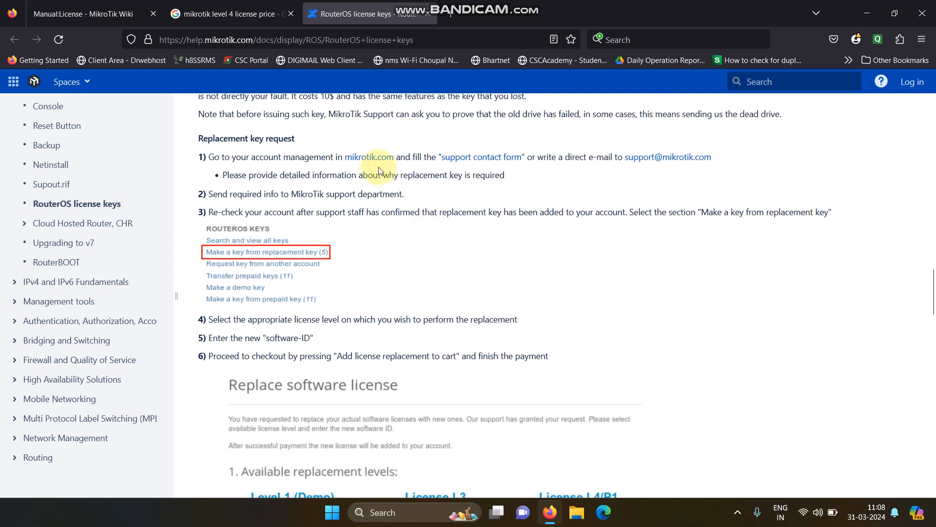
left_click_drag(932, 317, 933, 469)
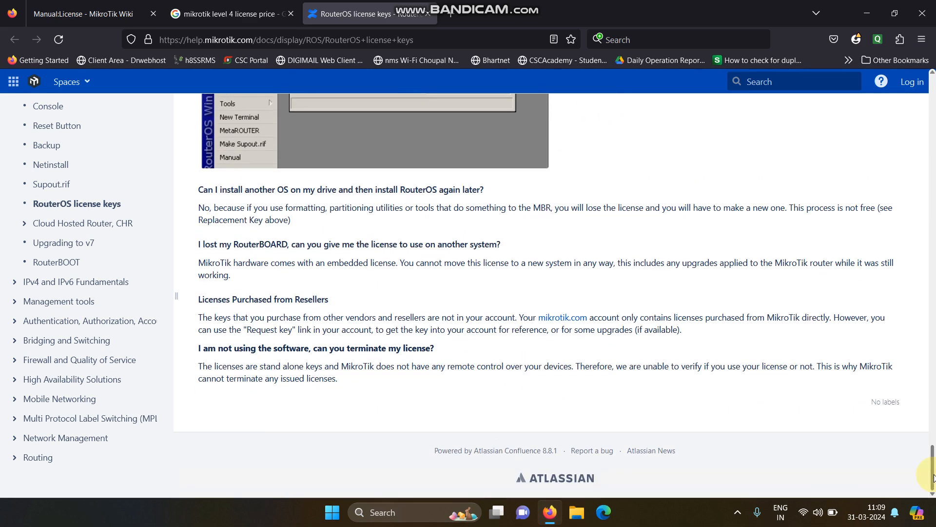
left_click(229, 14)
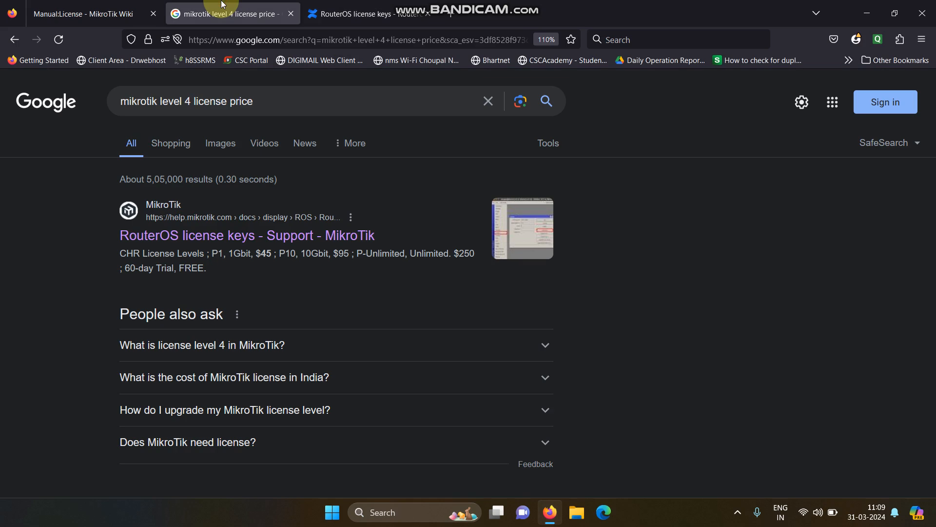
left_click(366, 6)
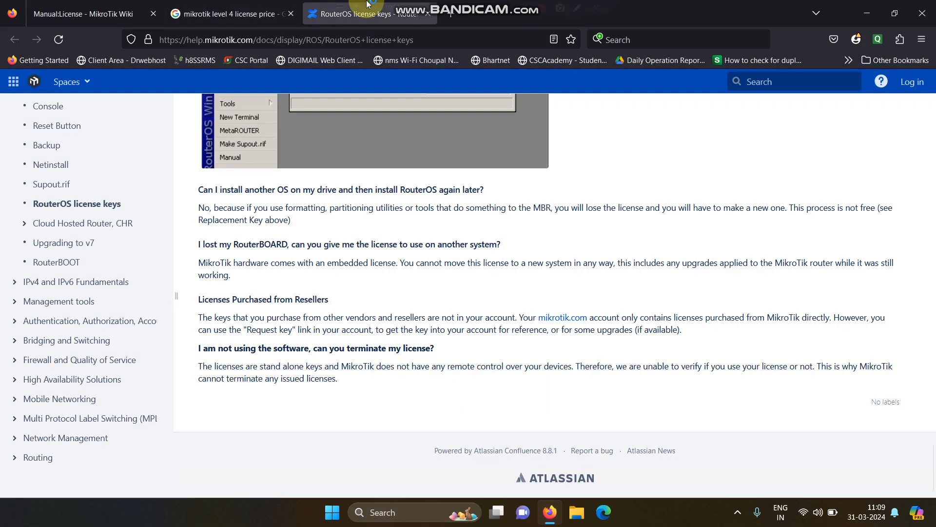